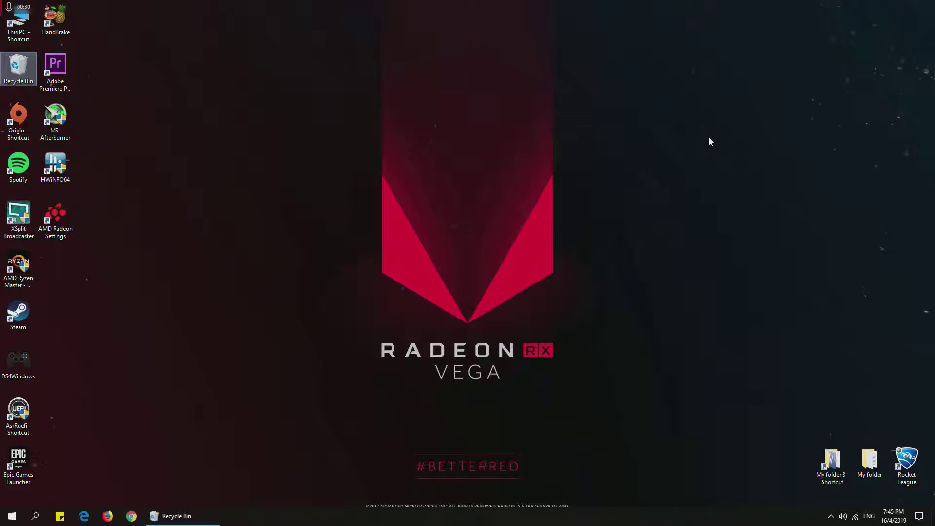
Launch AMD Radeon Settings and go to its Display page.
double_click(54, 219)
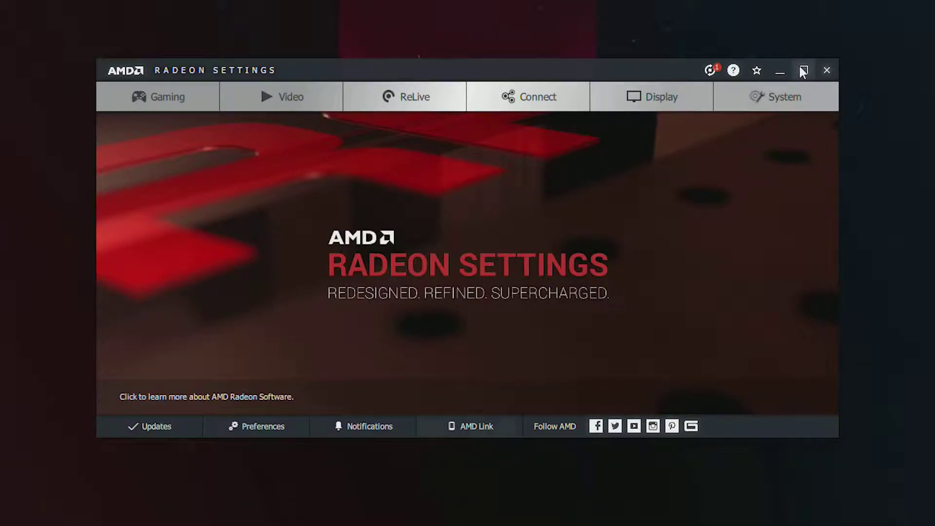
drag(530, 66, 567, 55)
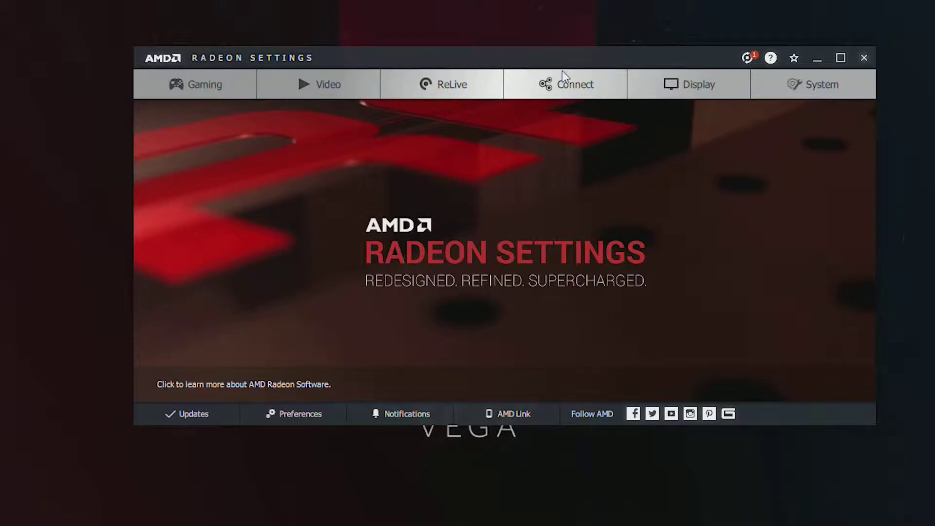
click(747, 87)
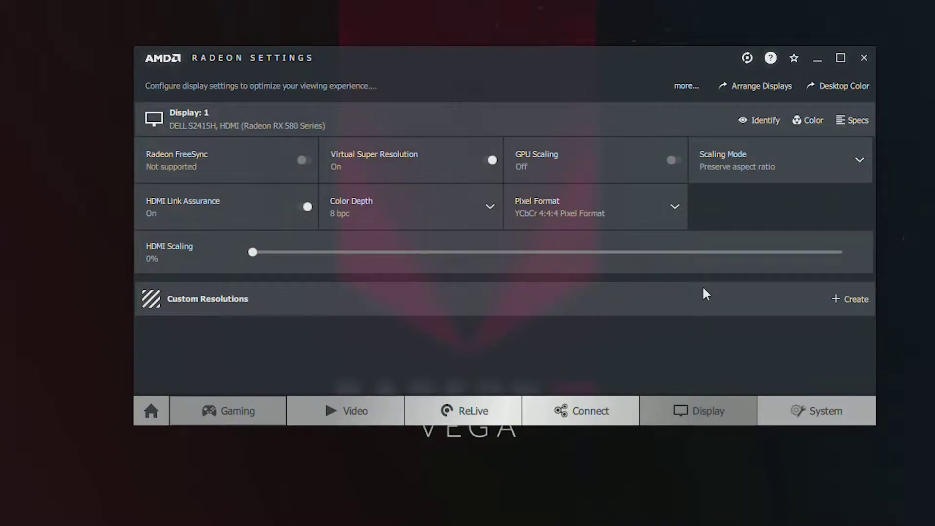
Create a 1920x1080 custom resolution with a 65 Hz refresh rate and save it.
click(857, 301)
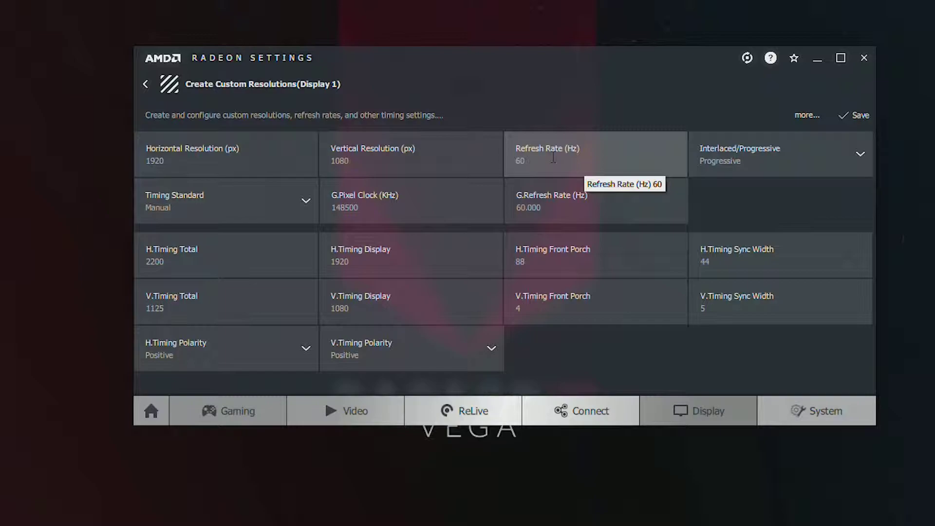
click(530, 162)
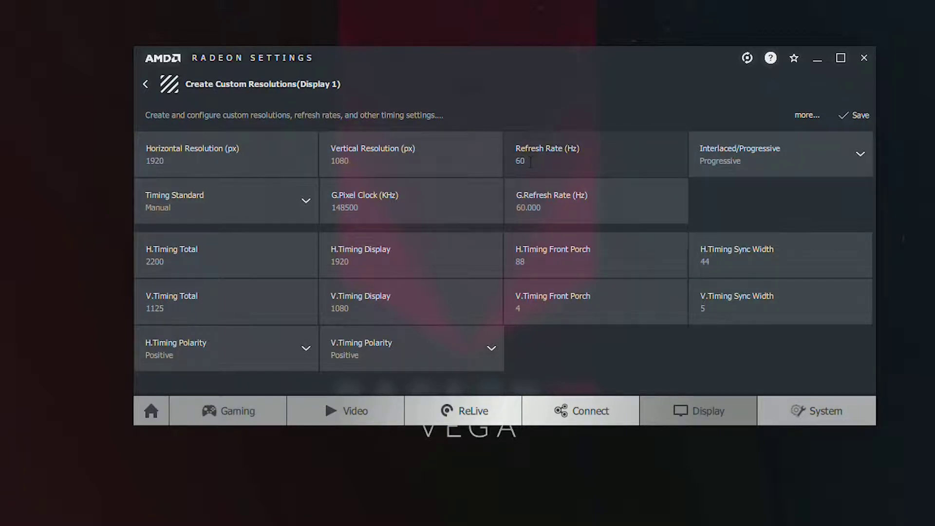
key(BackSpace)
text(5)
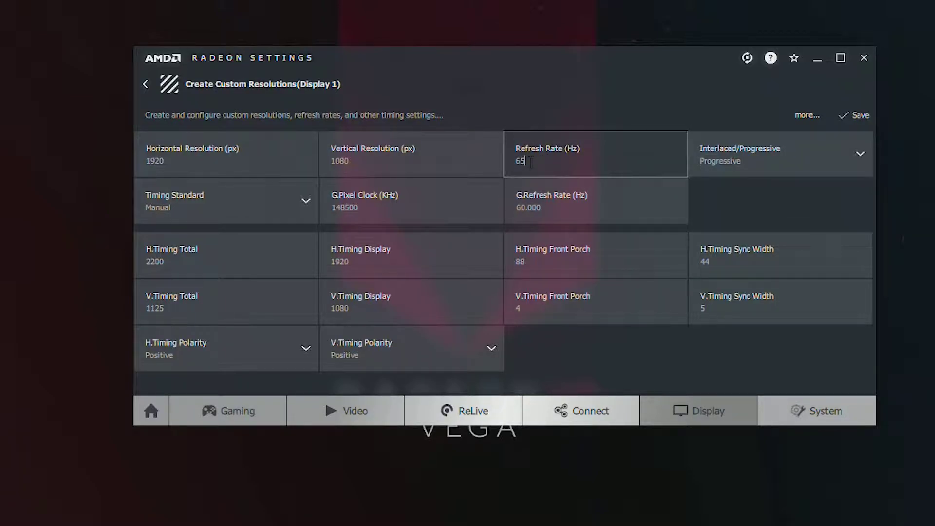
click(855, 114)
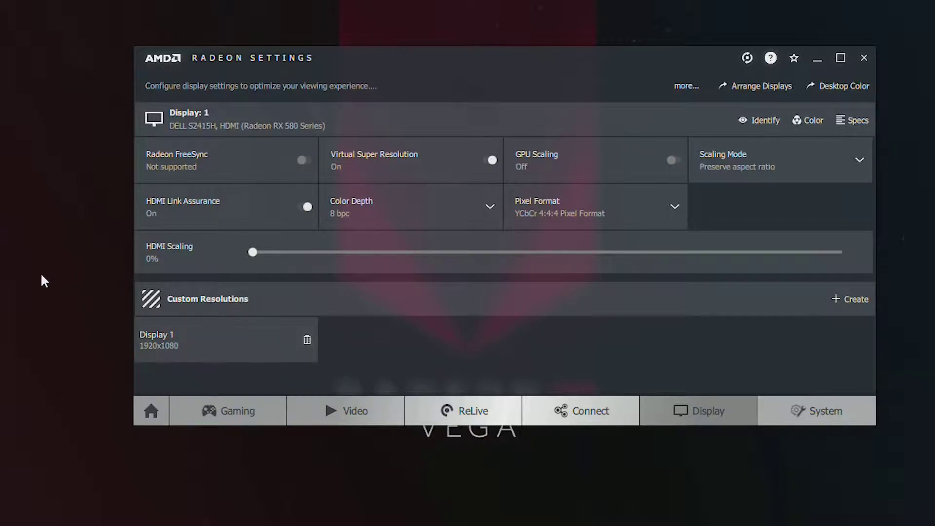
Open the display adapter properties for Display 1 from Windows advanced display settings.
right_click(45, 226)
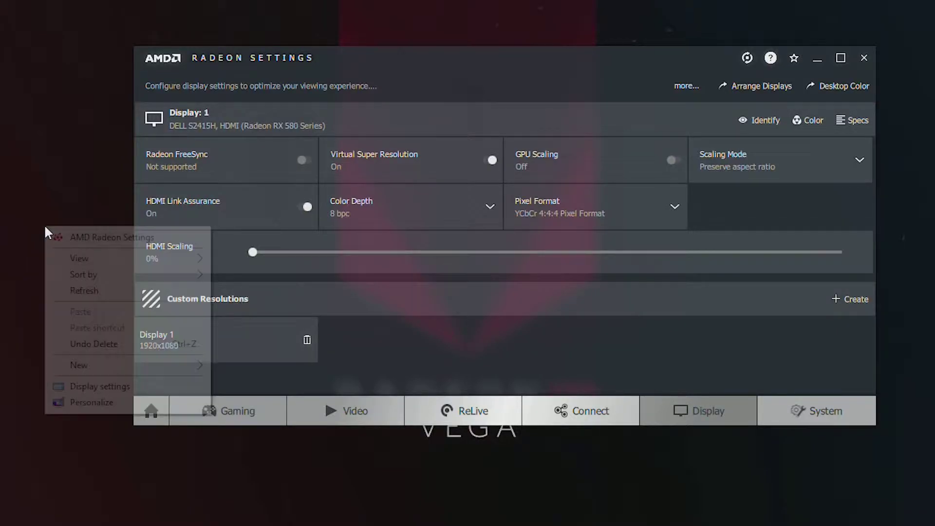
click(89, 382)
click(476, 470)
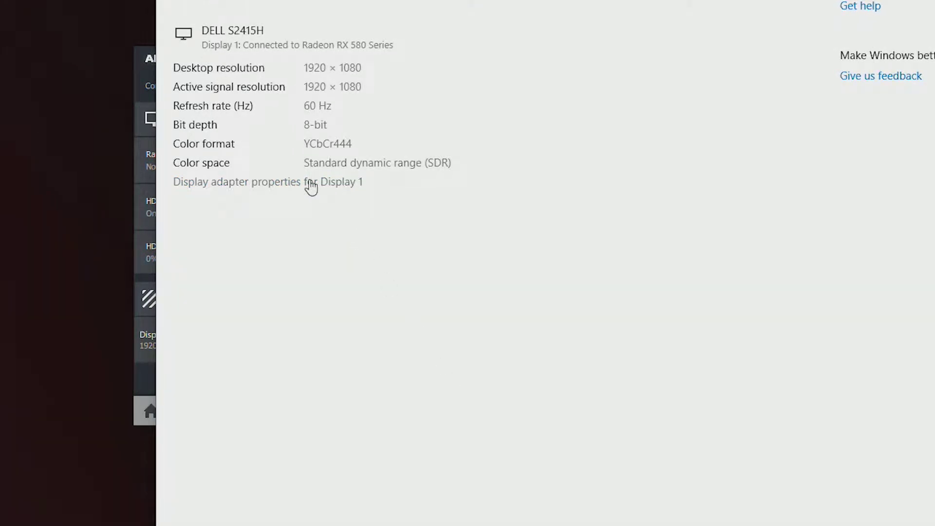
click(265, 185)
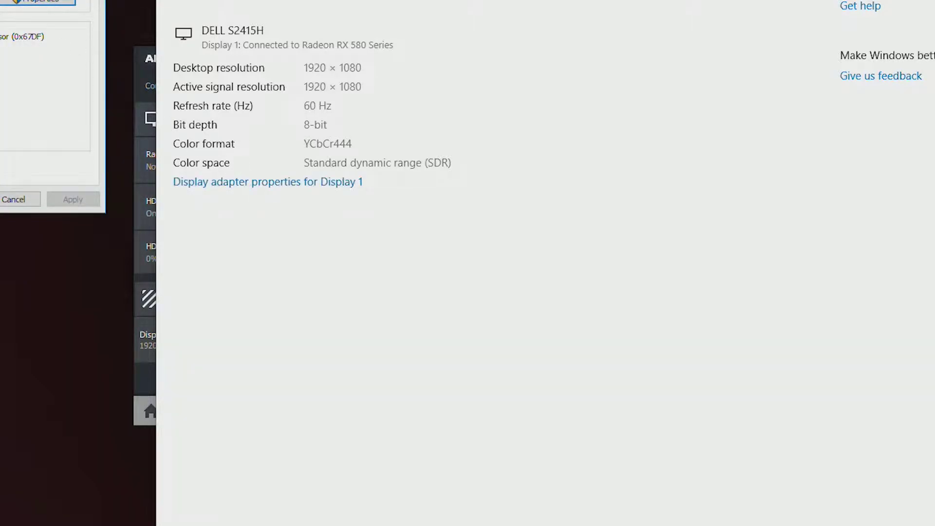
drag(48, 0, 359, 34)
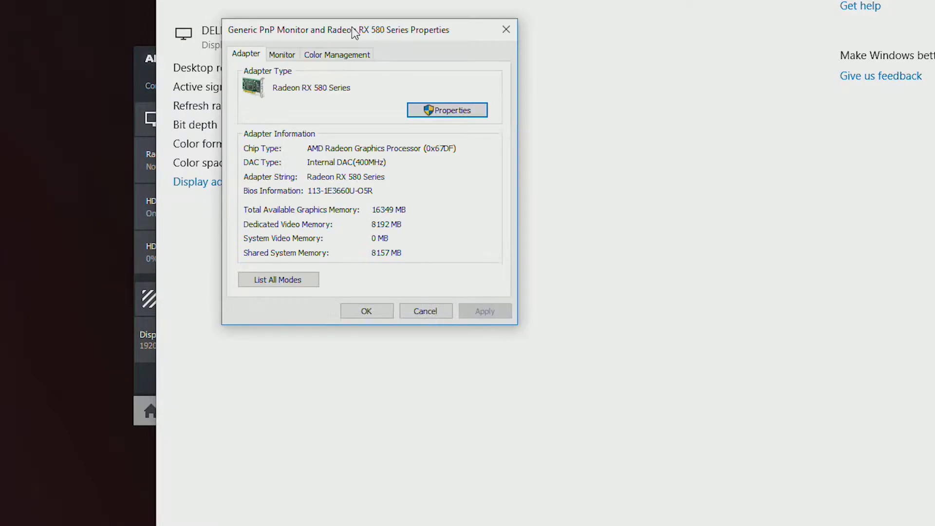
Set the DELL S2415H monitor's screen refresh rate to 65 Hertz and keep the change.
click(282, 55)
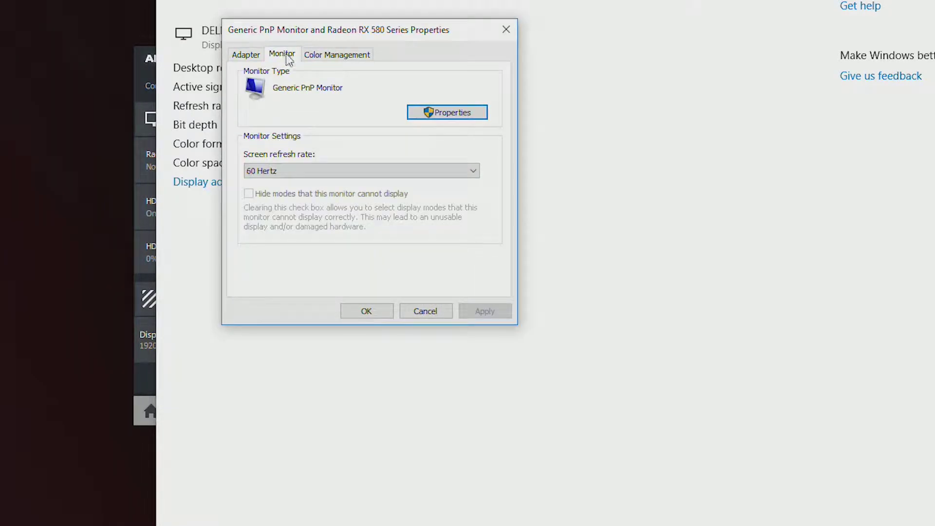
click(435, 174)
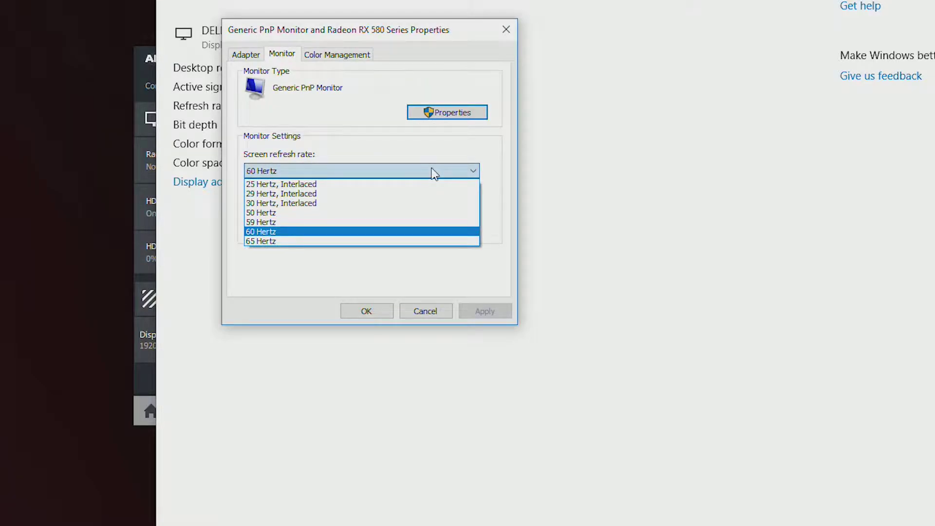
click(279, 241)
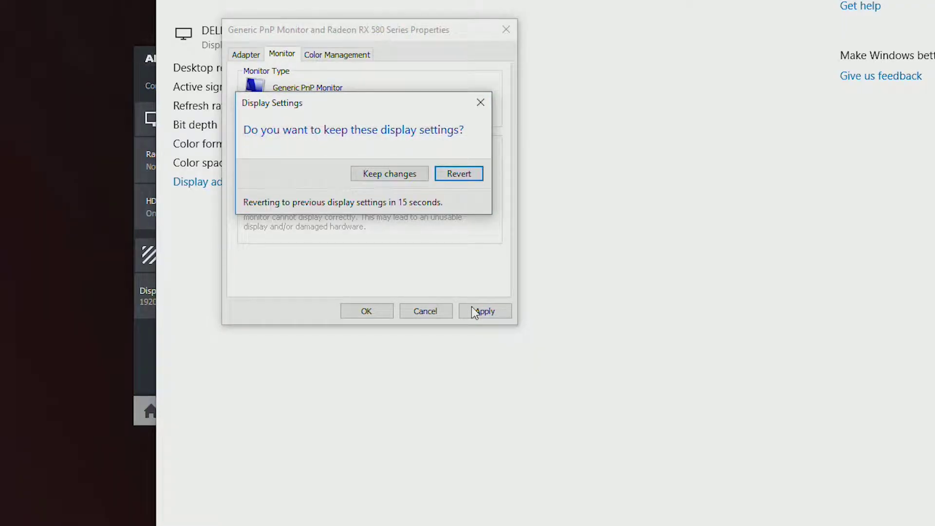
click(407, 176)
click(368, 311)
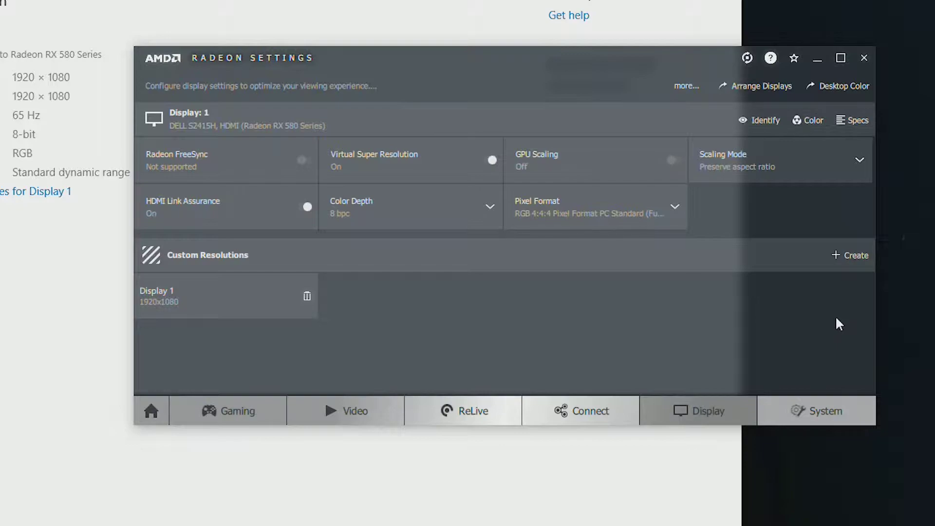
Open the saved 1920x1080 custom resolution to view its 65 Hz, 160870 kHz pixel-clock timings.
click(850, 254)
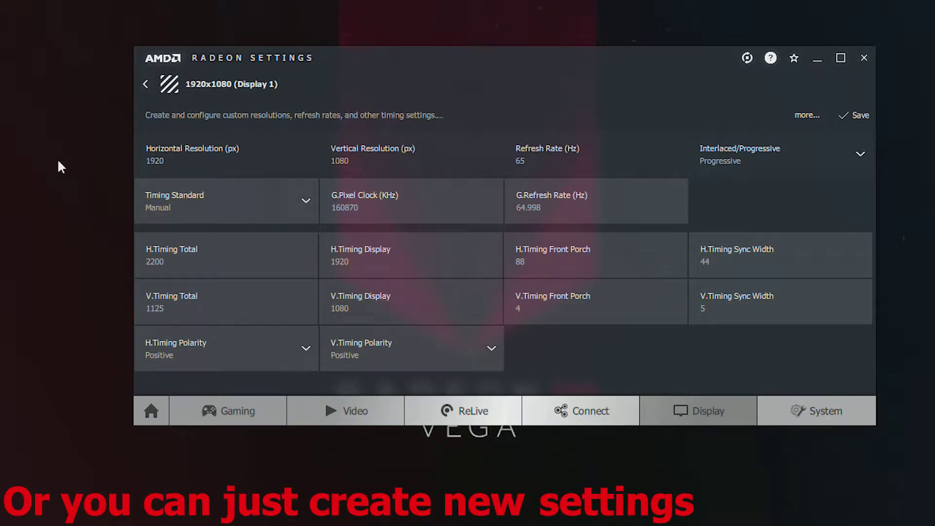
right_click(57, 158)
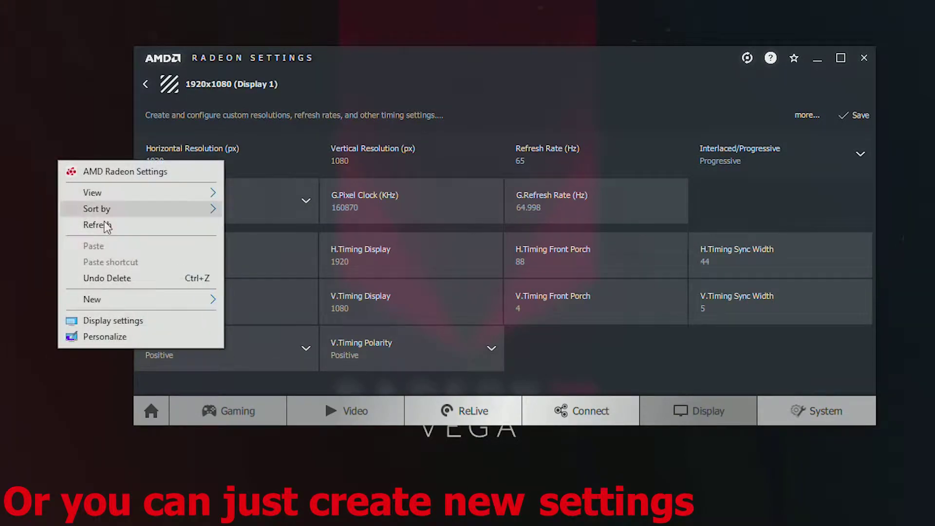
Open the display adapter properties from Windows advanced display settings.
click(134, 323)
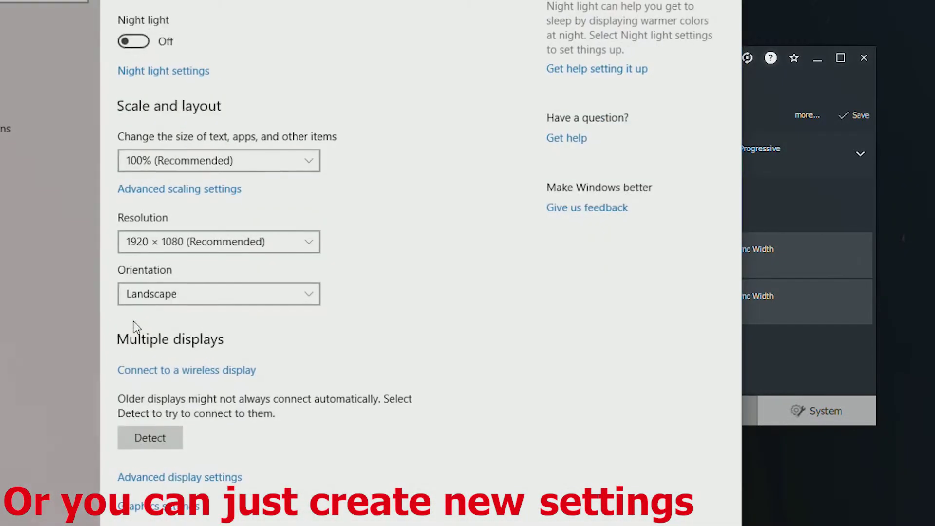
click(190, 480)
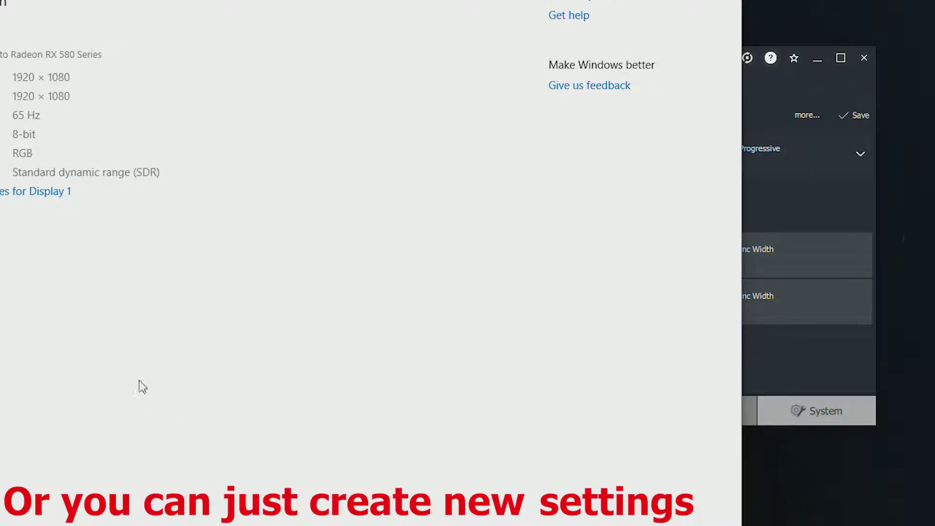
click(824, 205)
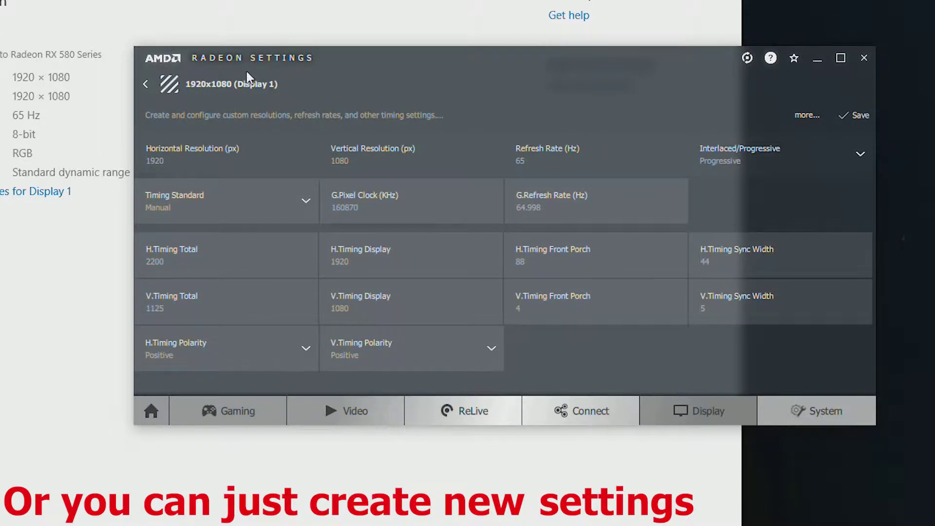
click(73, 225)
click(39, 194)
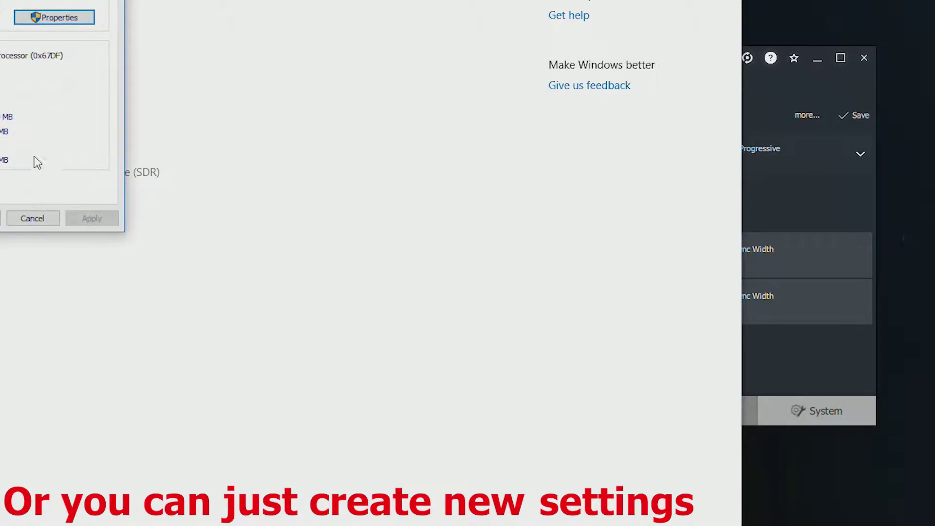
Return the monitor's refresh rate to 60 Hertz, keep it, and go back to Radeon Settings.
key(ctrl+Tab)
click(266, 151)
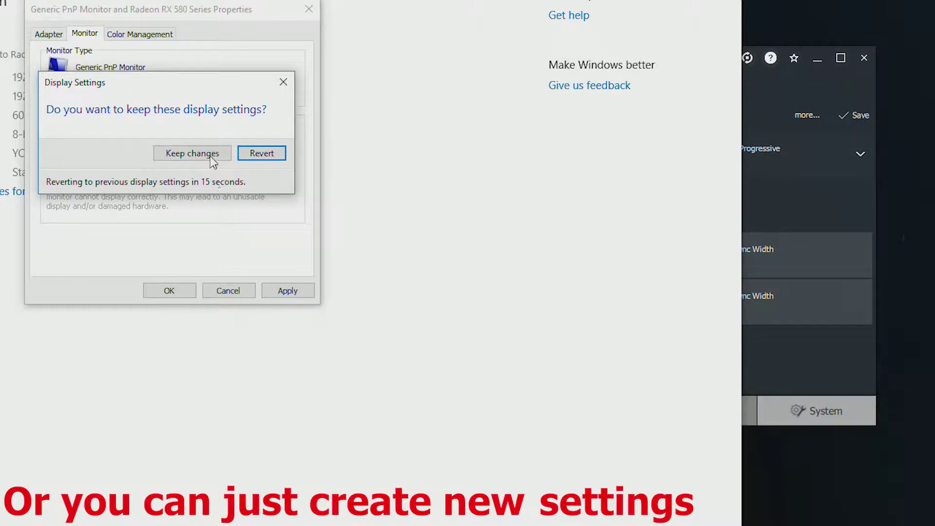
click(211, 156)
click(170, 294)
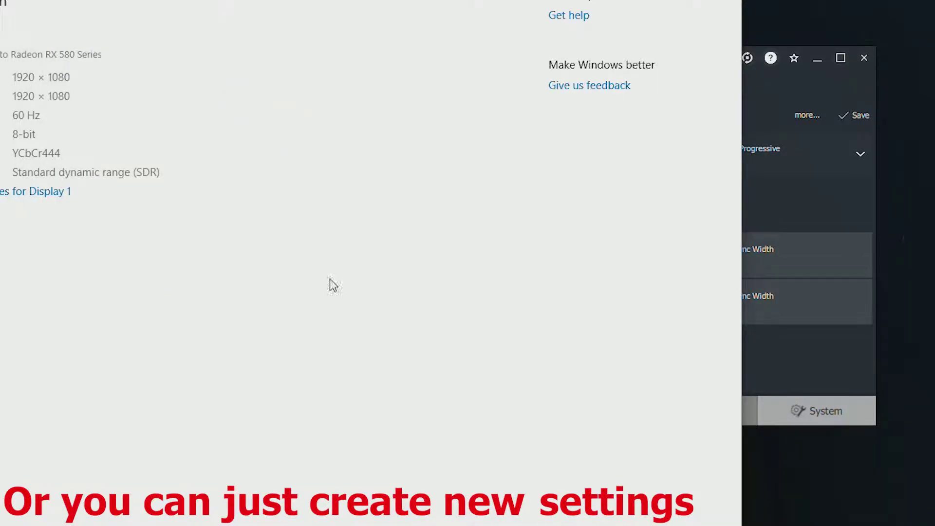
click(822, 210)
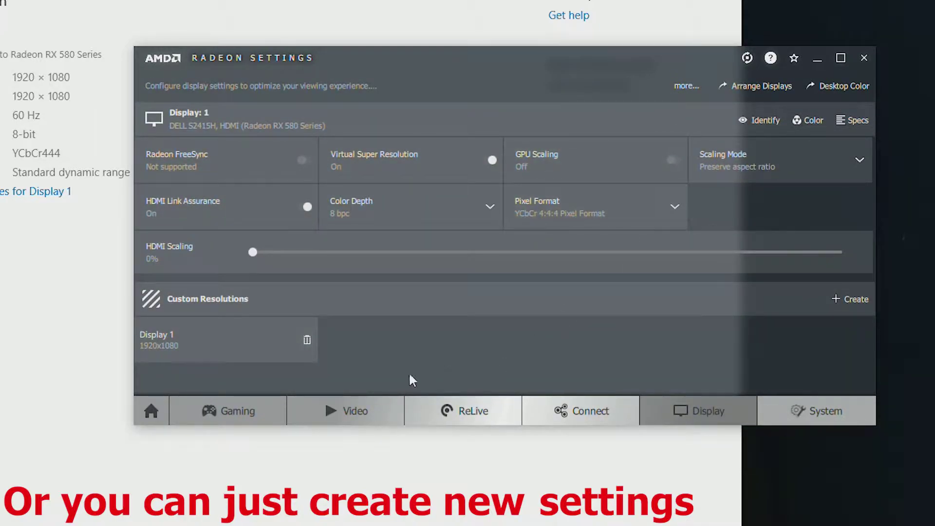
Delete the old Display 1 custom resolution and save a new 1920x1080 one at 67 Hz.
click(305, 338)
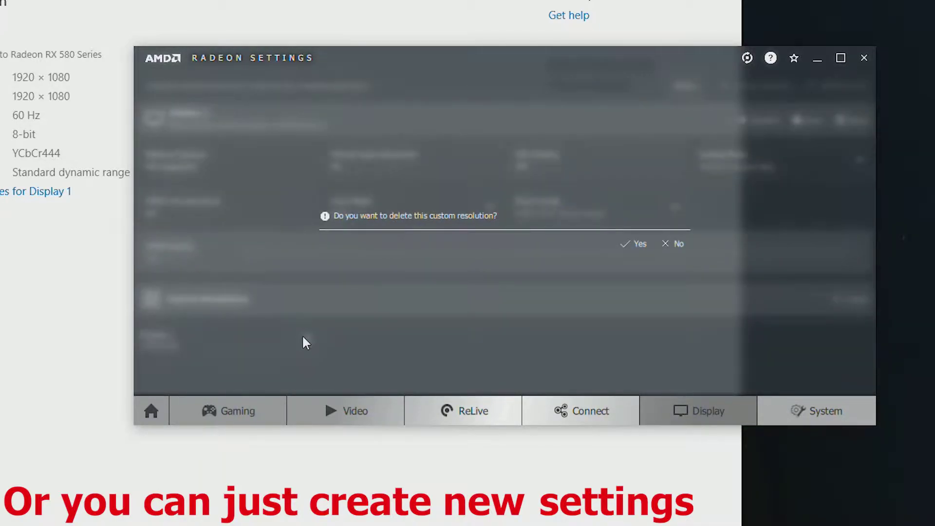
click(641, 245)
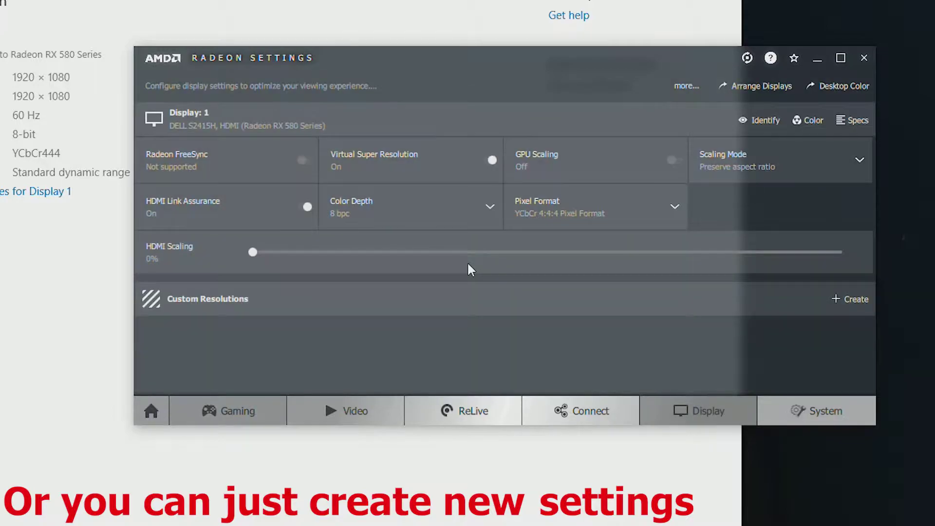
click(844, 299)
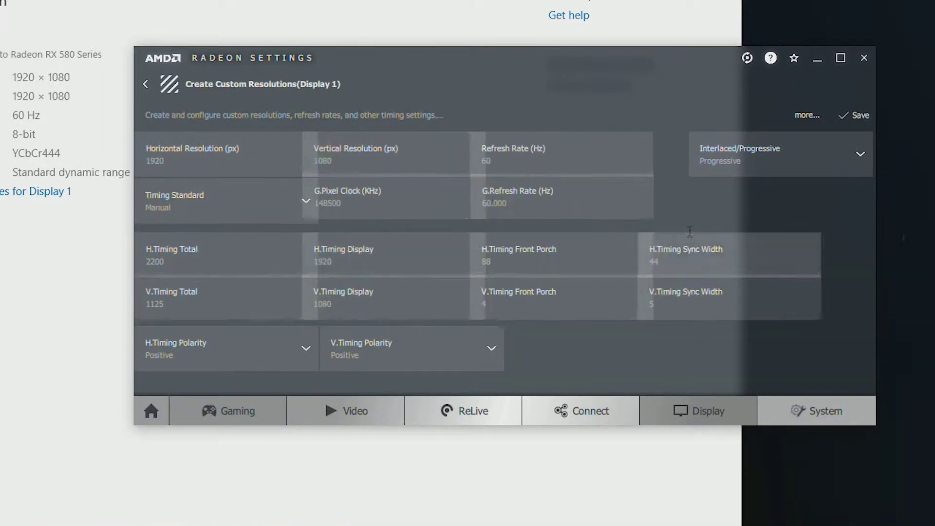
double_click(533, 159)
text(62)
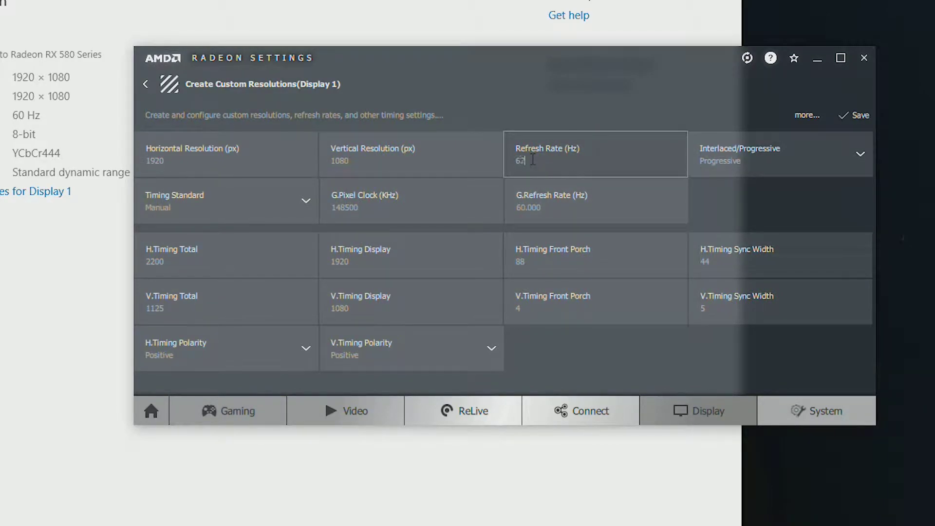
click(854, 115)
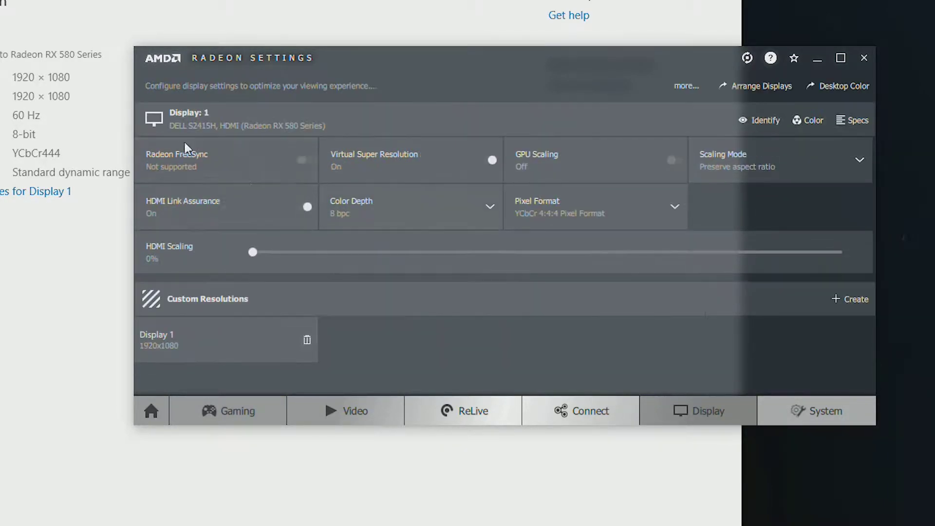
Select 67 Hertz as the monitor's screen refresh rate in adapter properties and apply it.
click(2, 197)
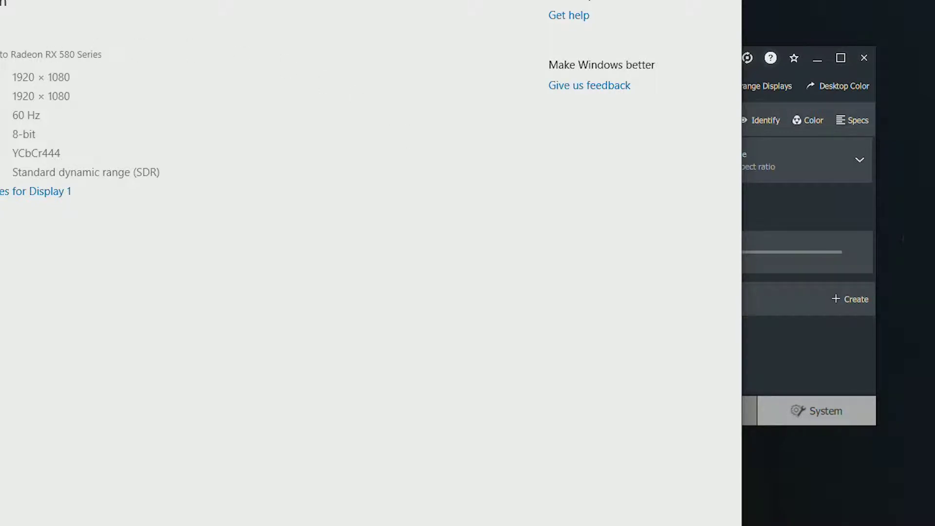
click(188, 4)
click(297, 120)
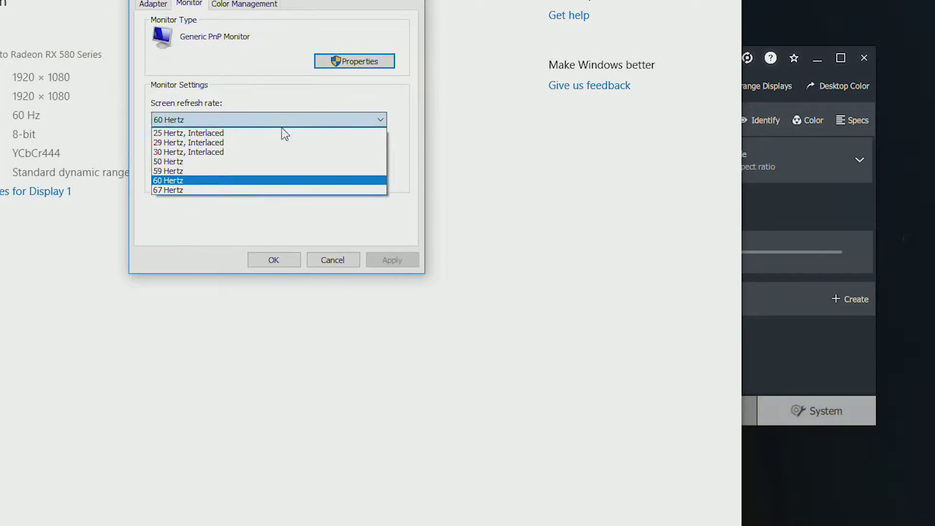
click(188, 191)
click(404, 257)
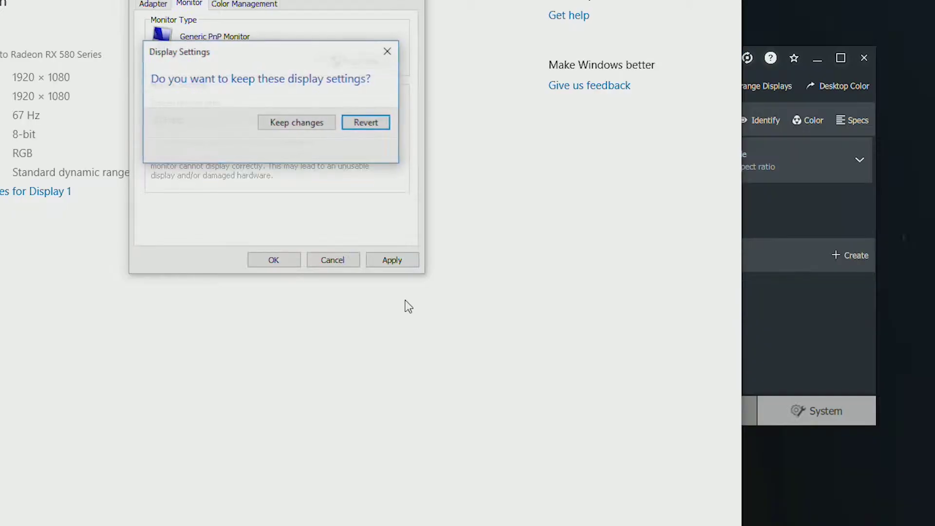
Keep the 67 Hz display change, close adapter properties, and start HWiNFO64 sensor monitoring.
click(315, 126)
click(267, 258)
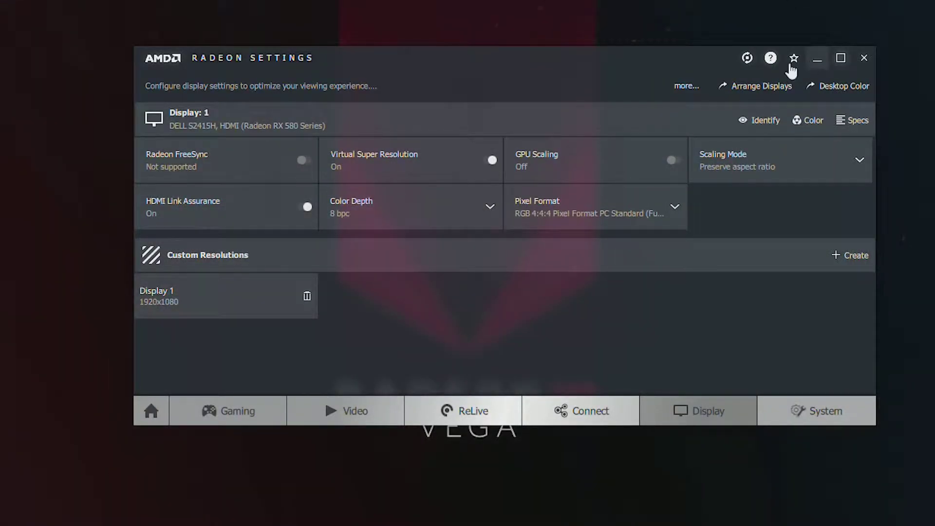
drag(690, 61, 548, 4)
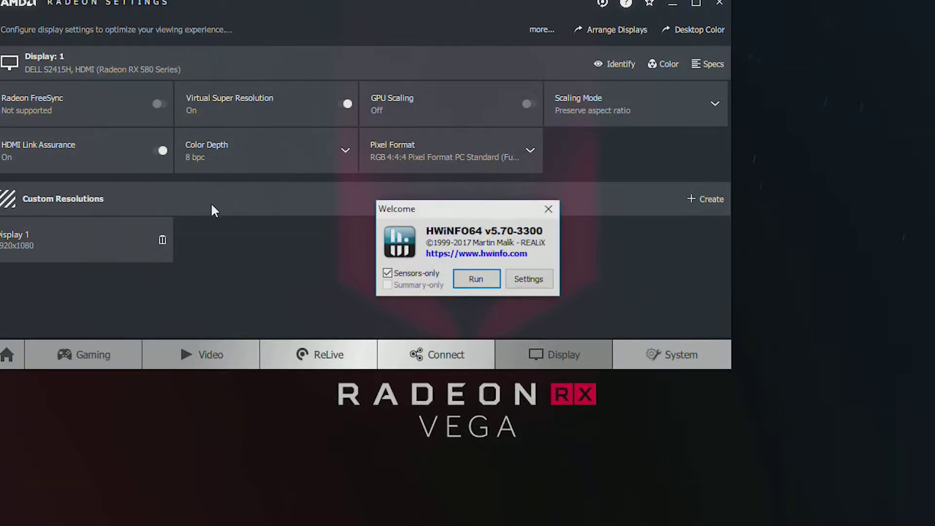
key(Return)
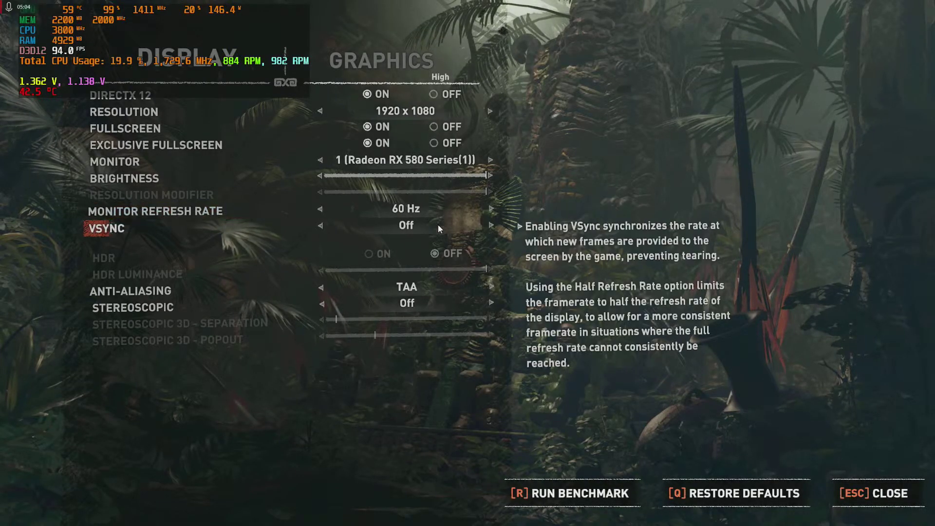
Raise Shadow of the Tomb Raider's monitor refresh rate from 60 to 67 Hz and confirm keeping it.
click(491, 209)
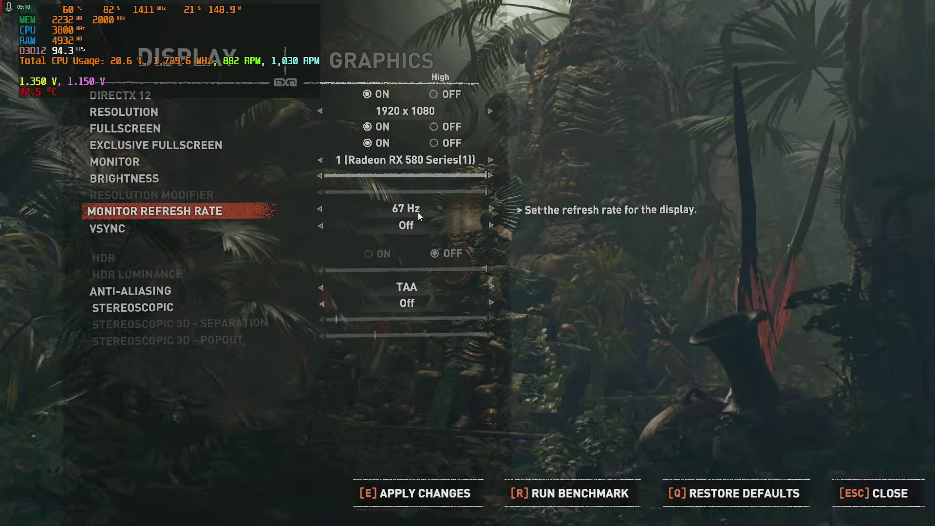
key(e)
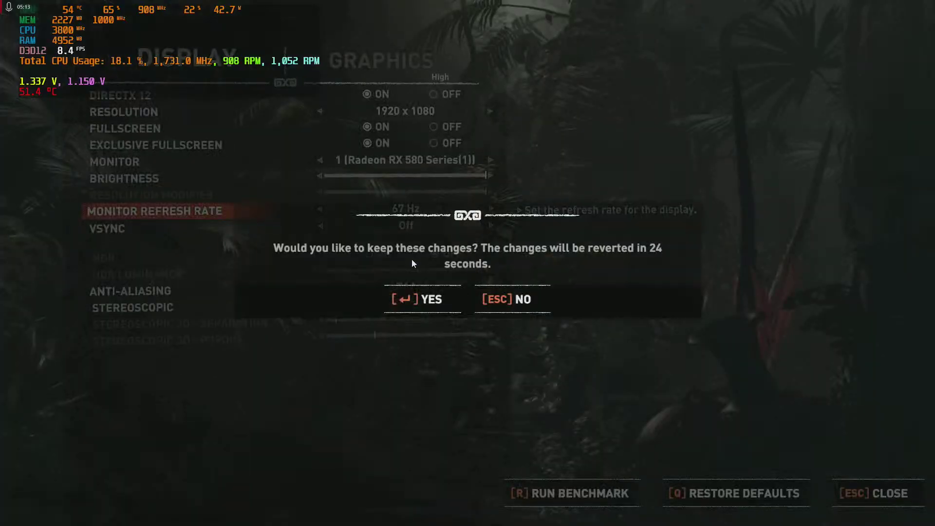
click(408, 297)
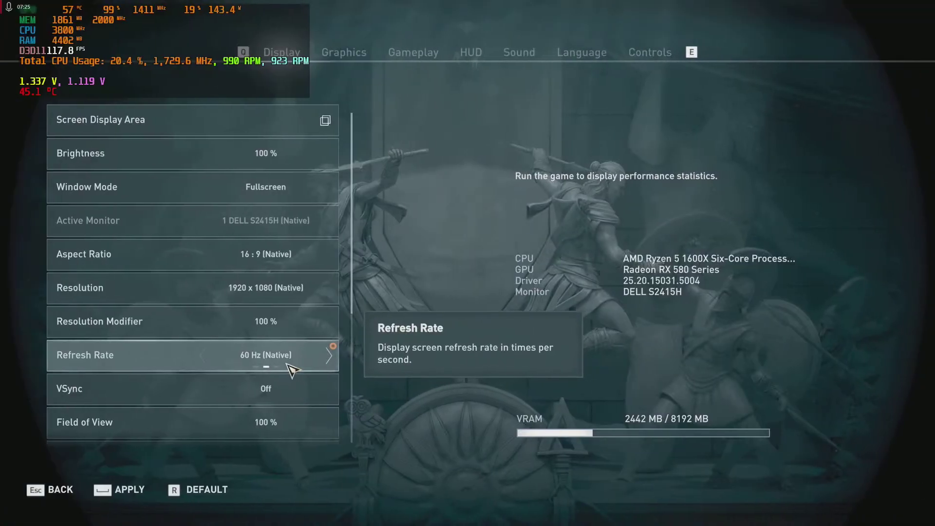
Change Assassin's Creed Odyssey's refresh rate from 60 to 67 Hz and confirm saving it.
key(space)
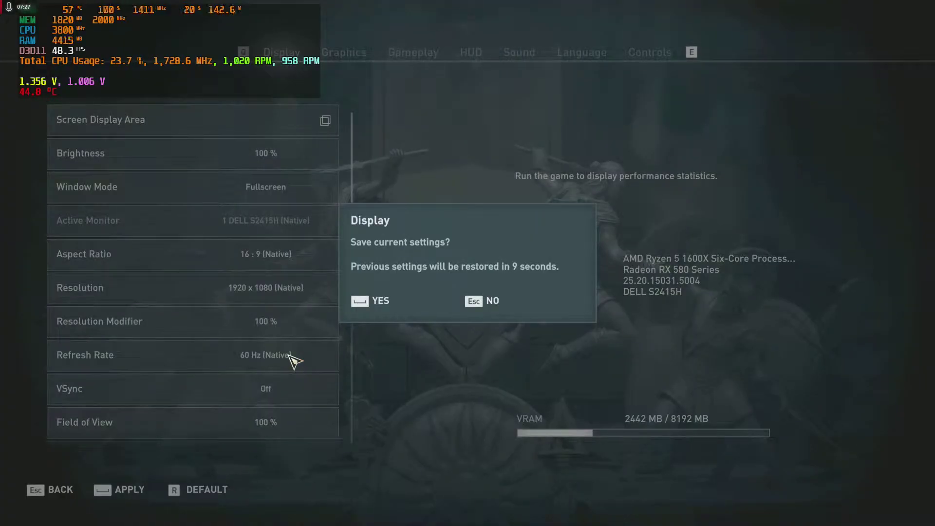
click(387, 307)
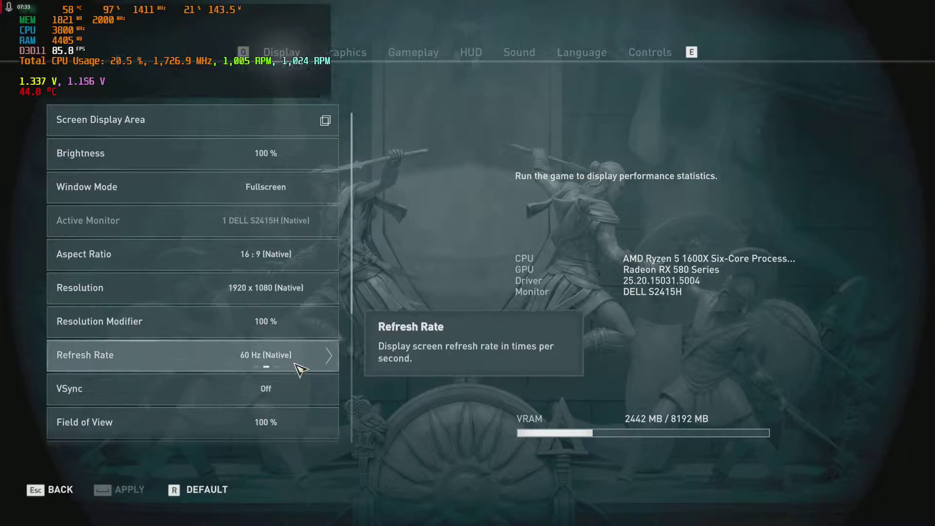
click(330, 359)
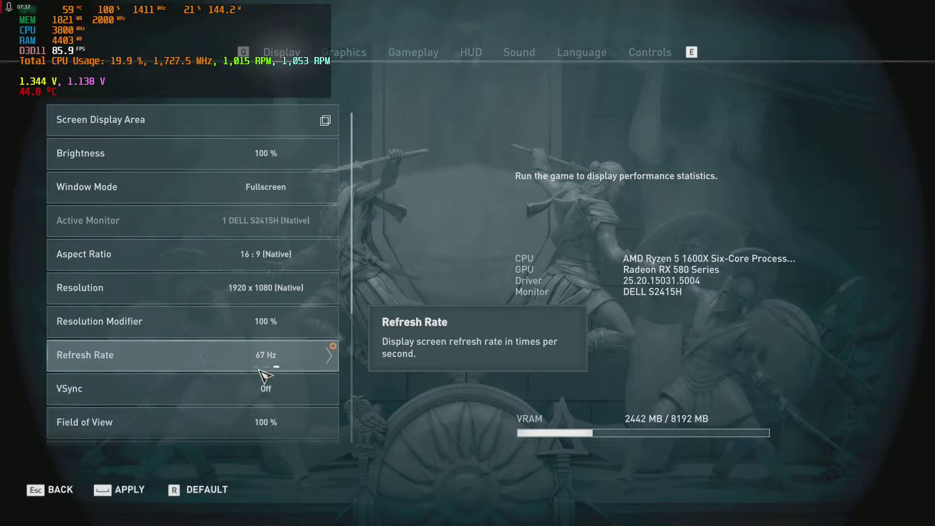
key(space)
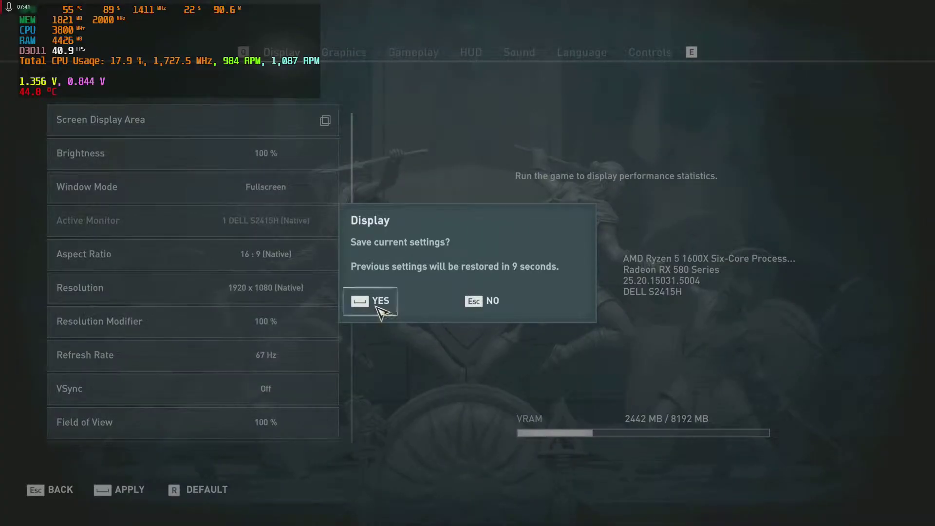
click(377, 300)
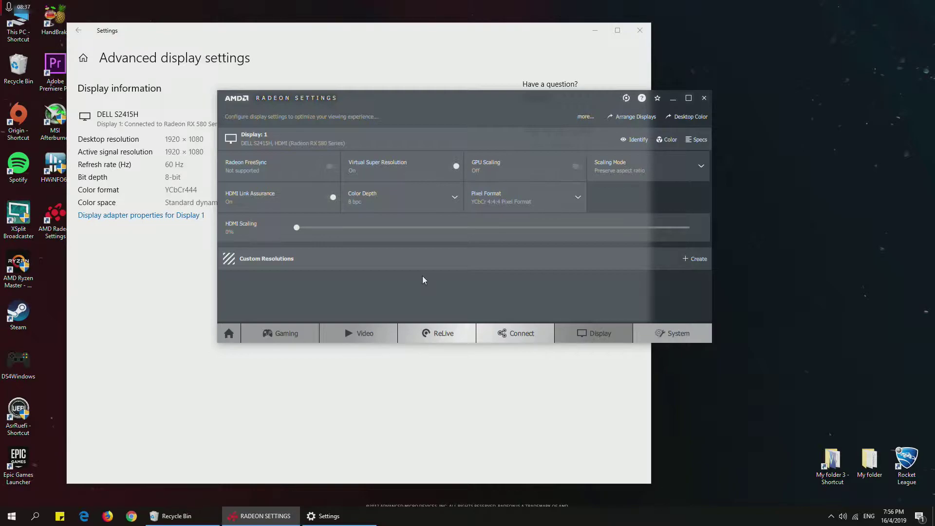
Create a Display 1 custom resolution with refresh rate changed from 60 to 68 Hz and save it.
click(696, 259)
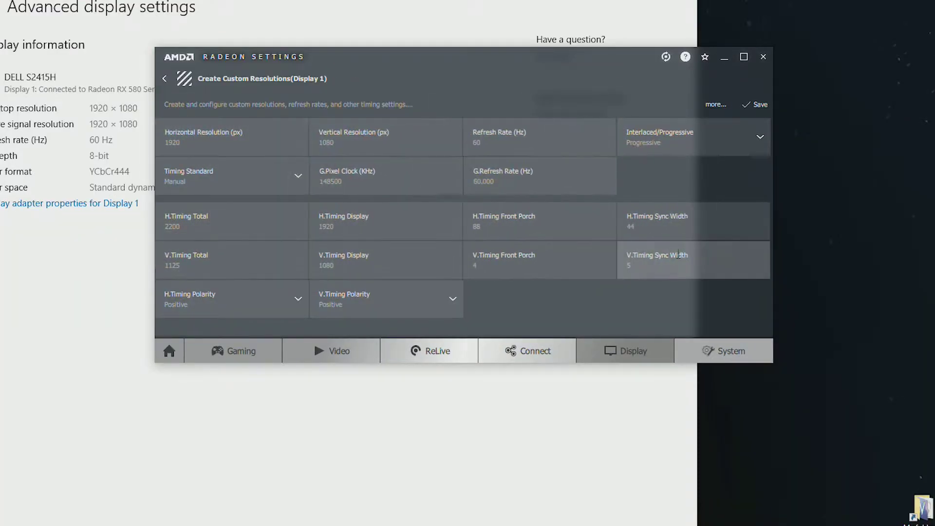
click(538, 142)
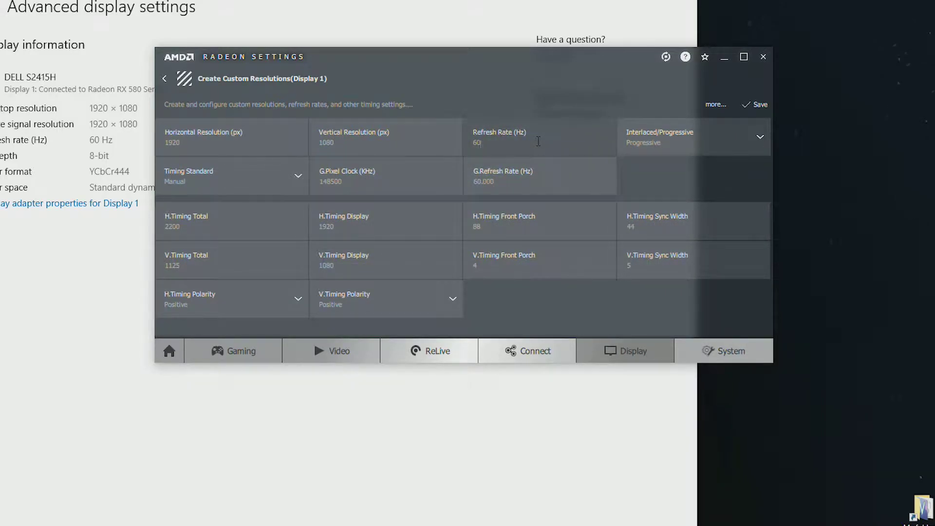
key(BackSpace)
text(6)
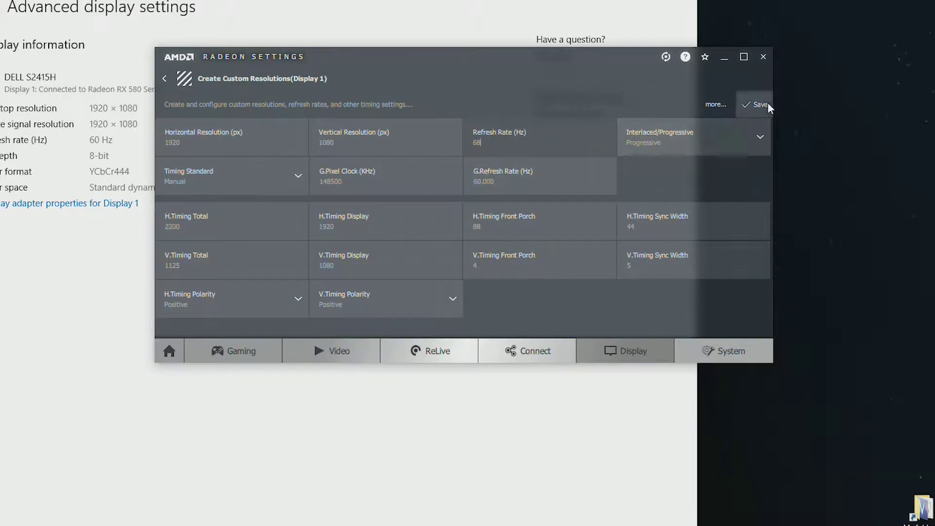
click(755, 103)
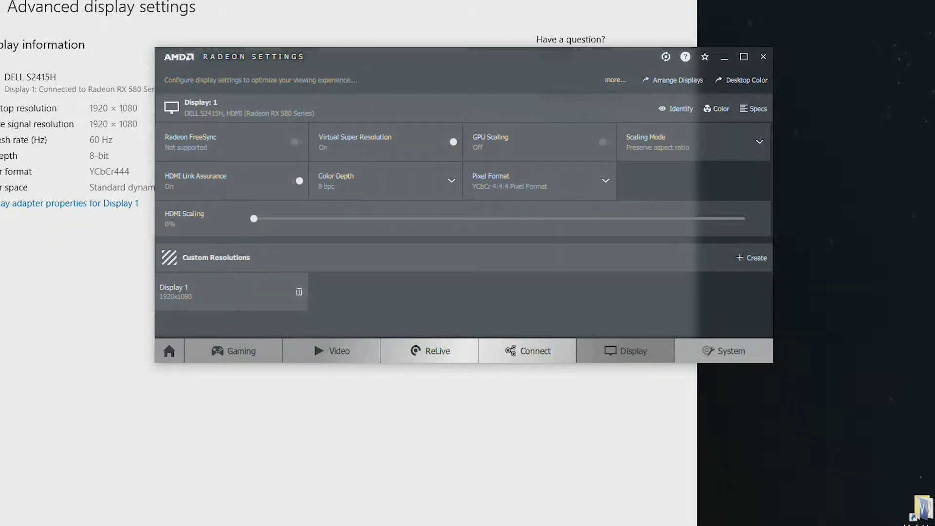
Choose 68 Hertz as the screen refresh rate on Display 1's adapter Monitor page.
click(94, 207)
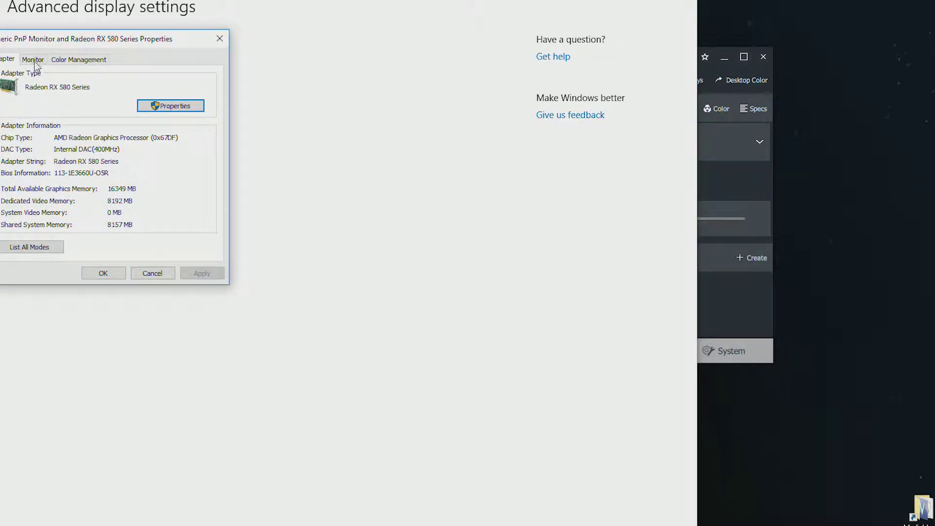
click(34, 62)
click(139, 157)
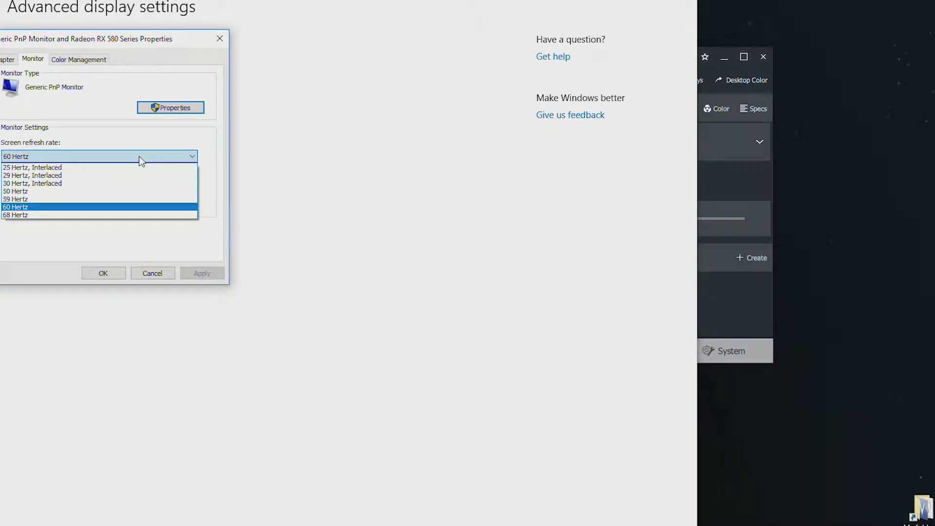
click(30, 215)
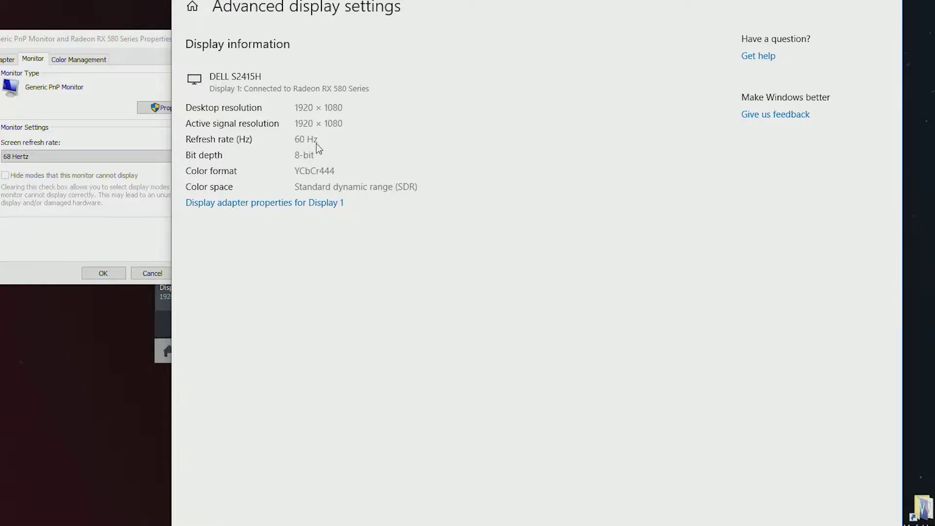
In the monitor properties dialog, set the screen refresh rate to 60 Hertz and apply it.
drag(133, 41, 590, 70)
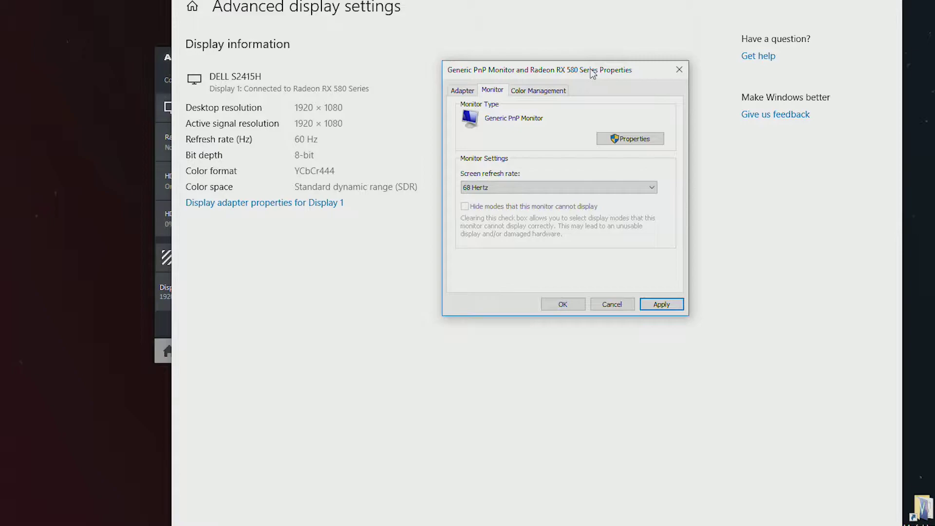
click(575, 188)
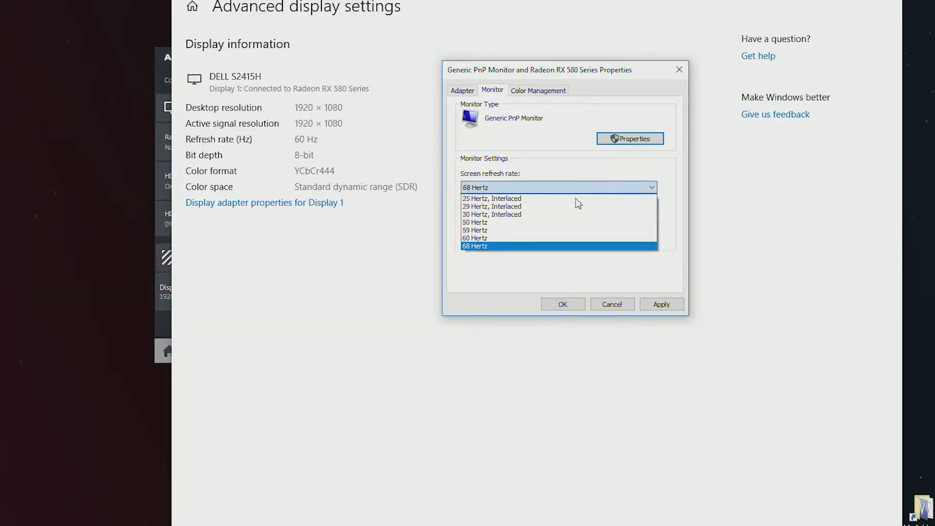
click(504, 239)
click(661, 303)
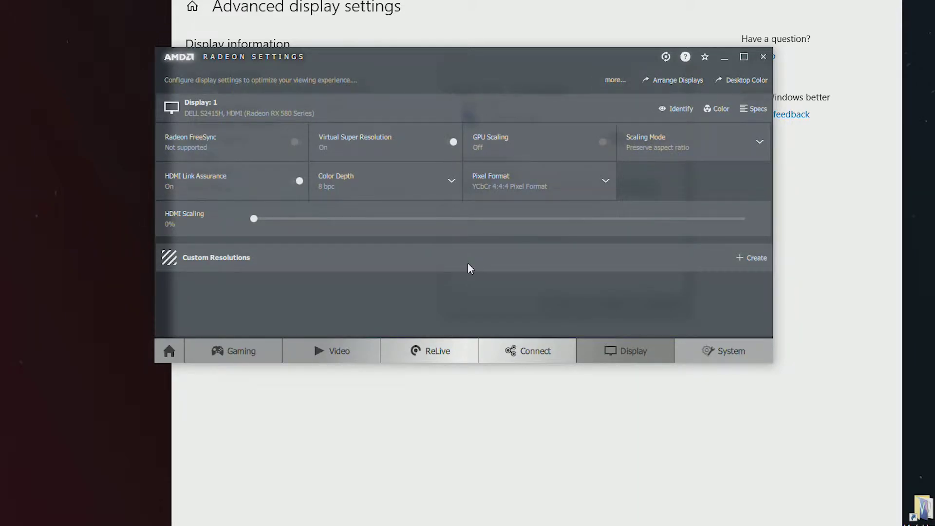
Create a Display 1 custom resolution with the refresh rate changed from 60 to 67 Hz, and save it.
click(737, 260)
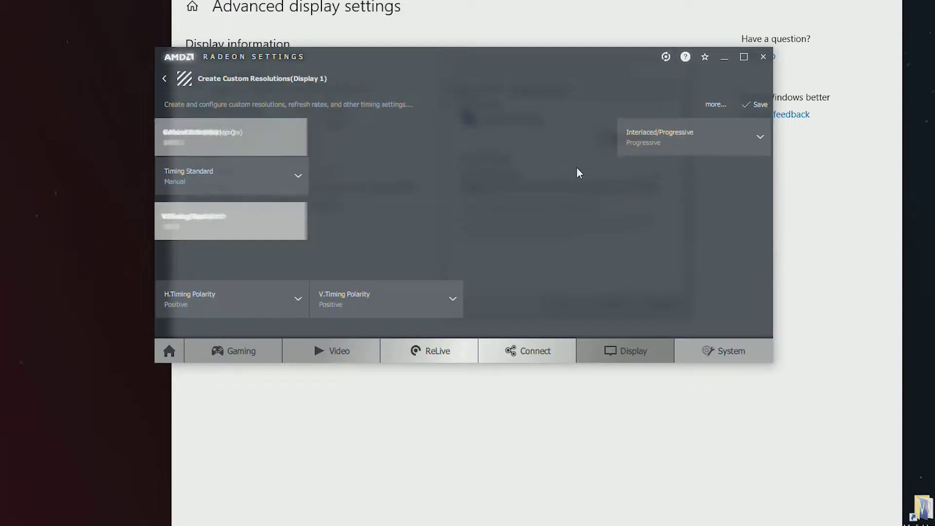
click(515, 142)
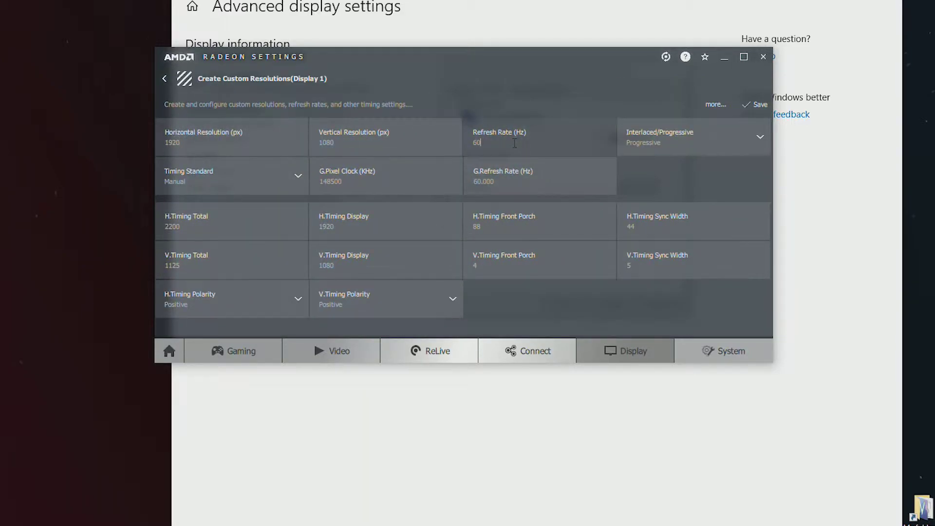
key(BackSpace)
text(7)
key(Tab)
key(Tab)
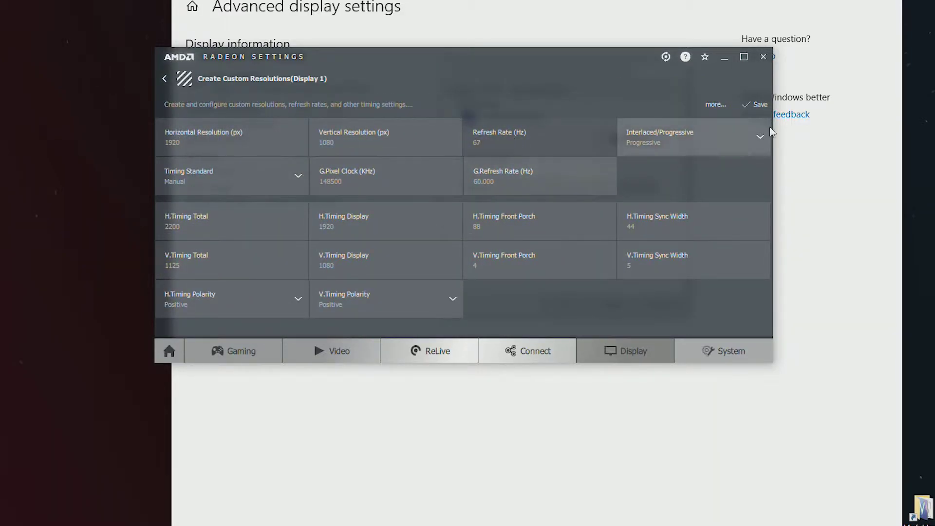
key(Return)
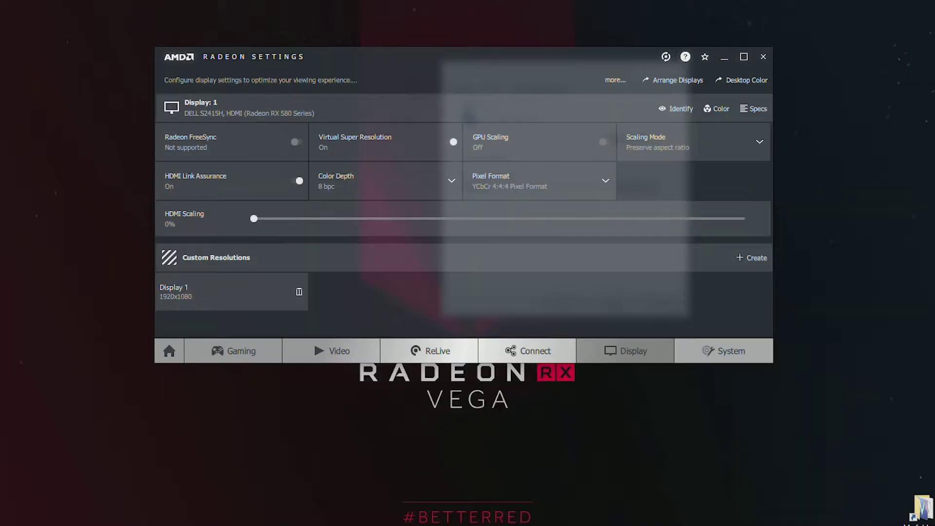
Open the Monitor tab of Display 1's adapter properties via the desktop display settings.
right_click(62, 296)
click(119, 429)
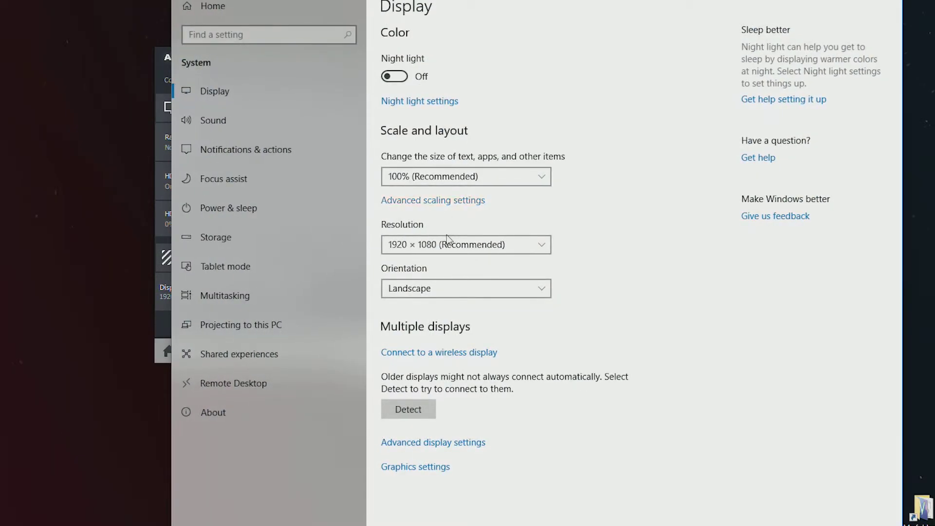
click(429, 442)
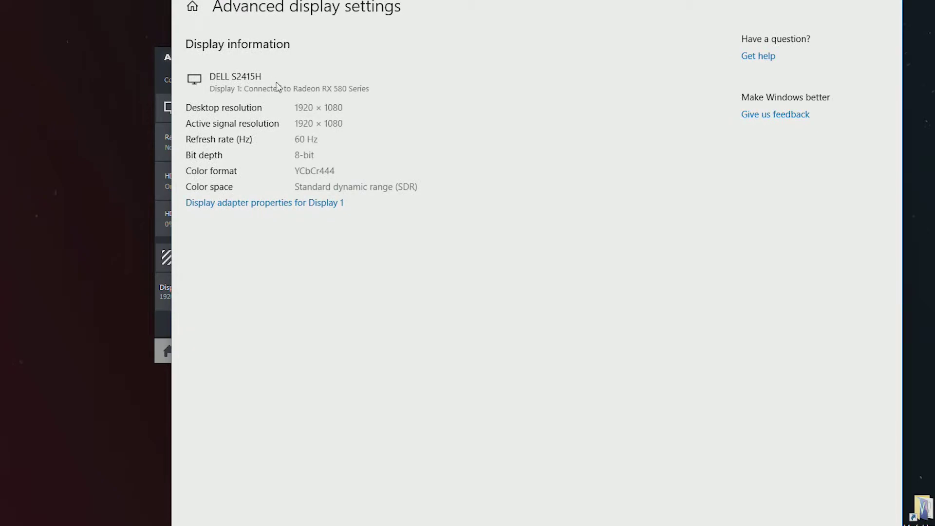
click(291, 203)
click(73, 92)
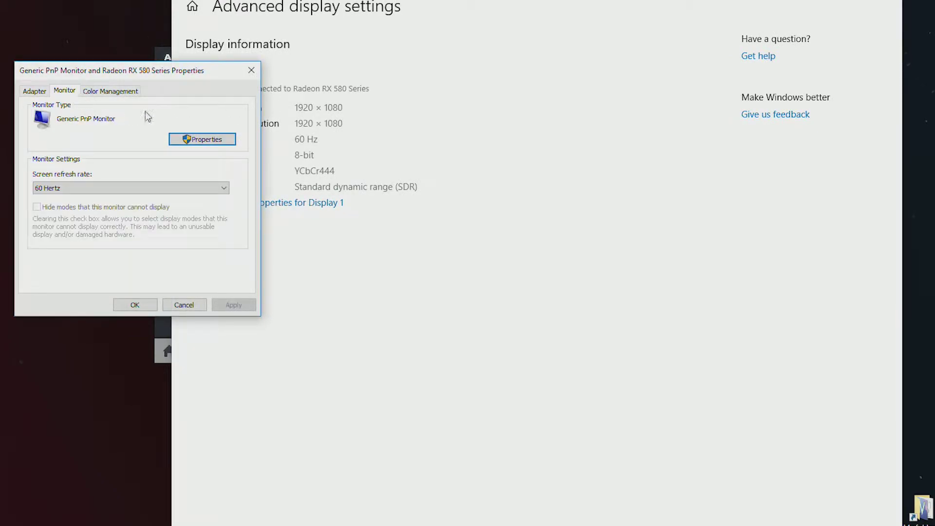
Select 67 Hertz, confirm and keep the change, then close the display settings windows.
click(117, 188)
click(69, 246)
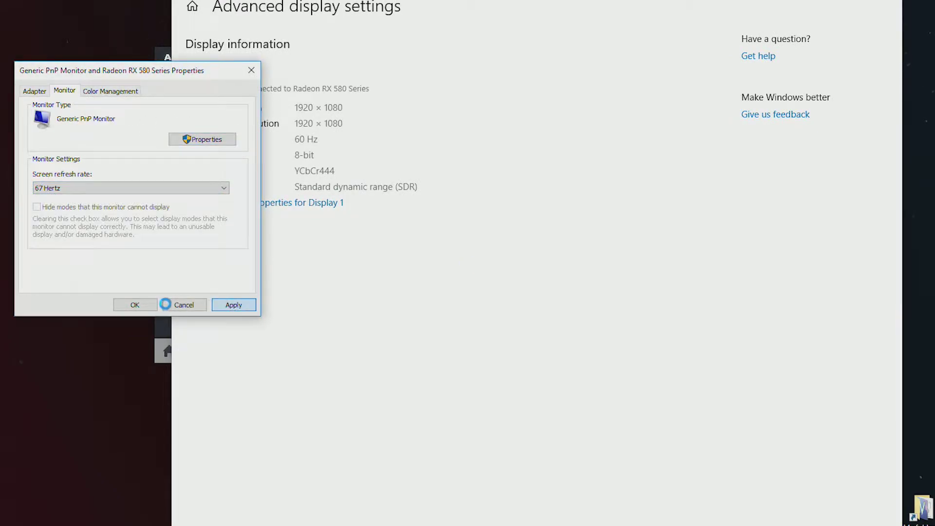
click(138, 306)
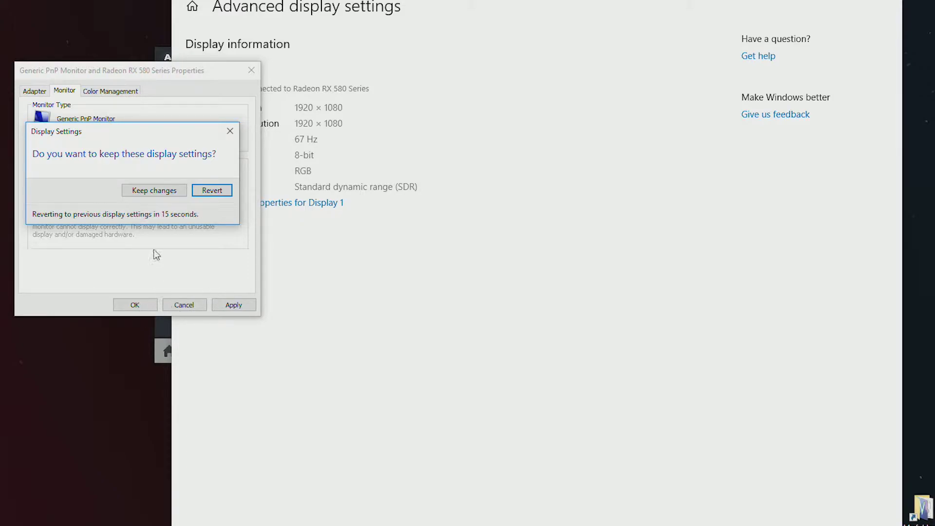
click(153, 189)
click(135, 305)
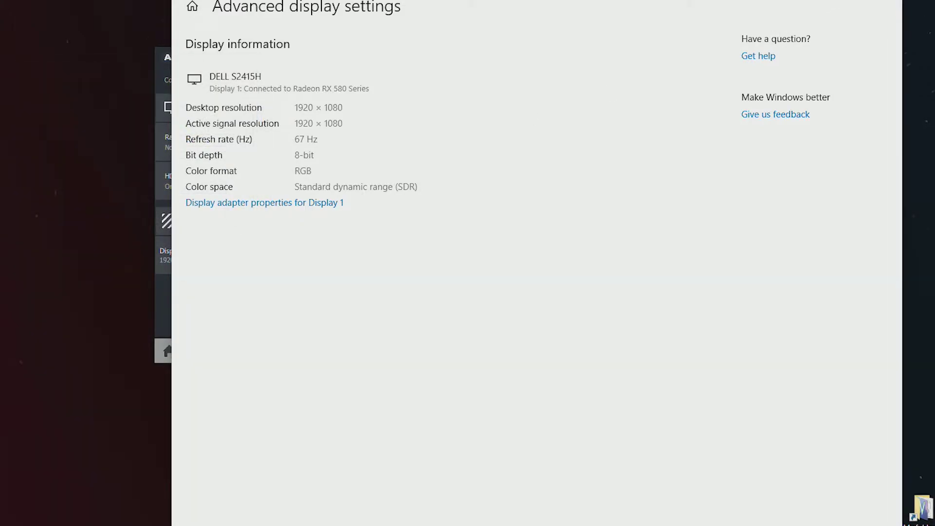
key(alt+F4)
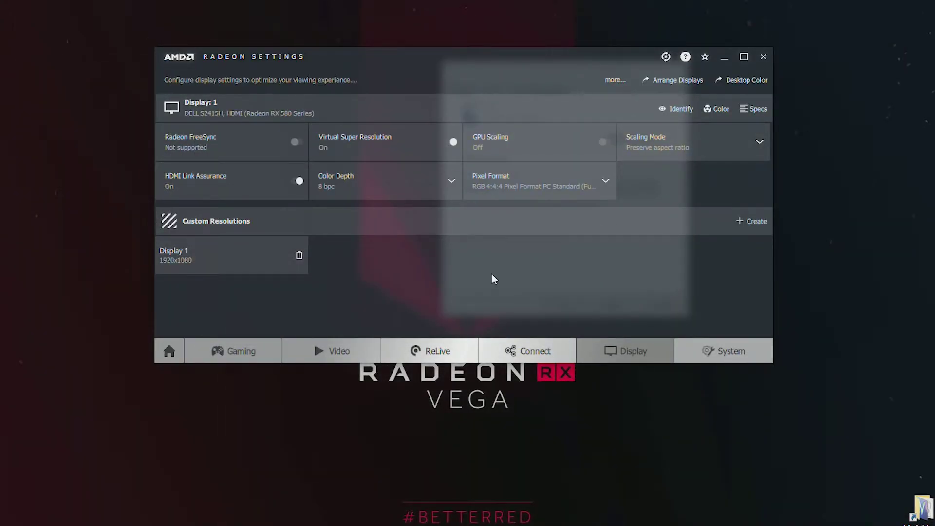